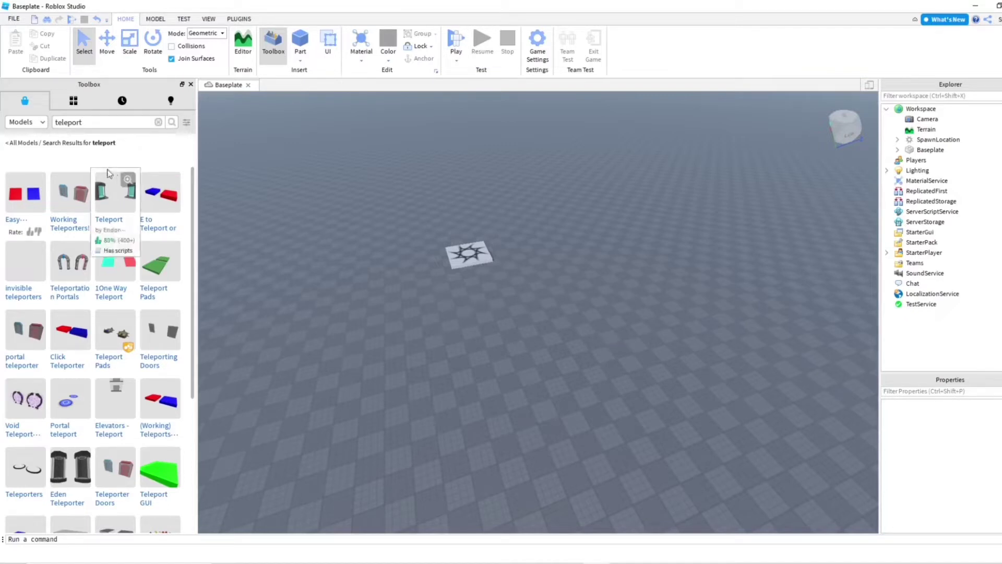
# Insert the Easy Teleporter model from the teleport search results onto the baseplate and dismiss the script notice.
pyautogui.moveTo(56, 204); pyautogui.dragTo(543, 344)
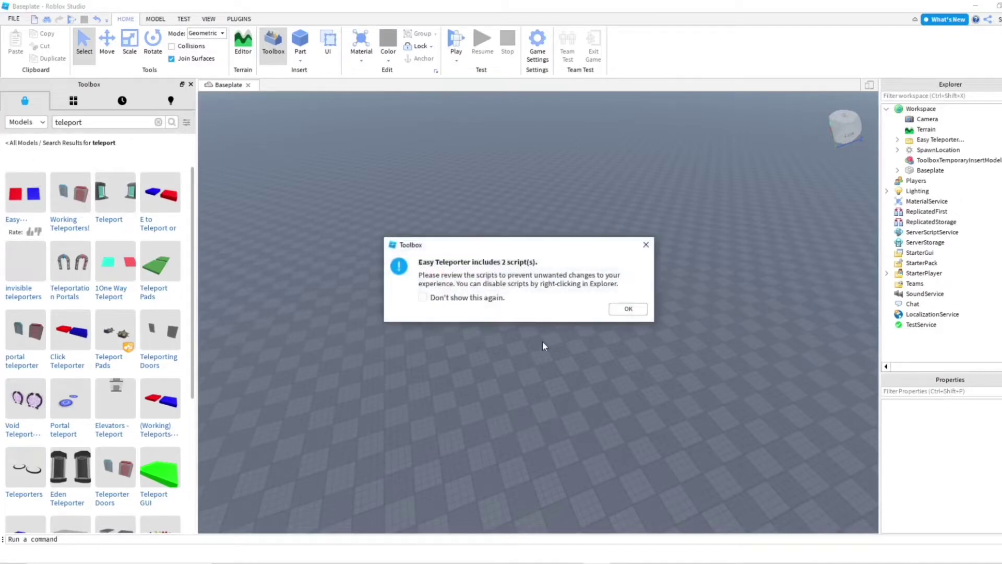
pyautogui.click(628, 309)
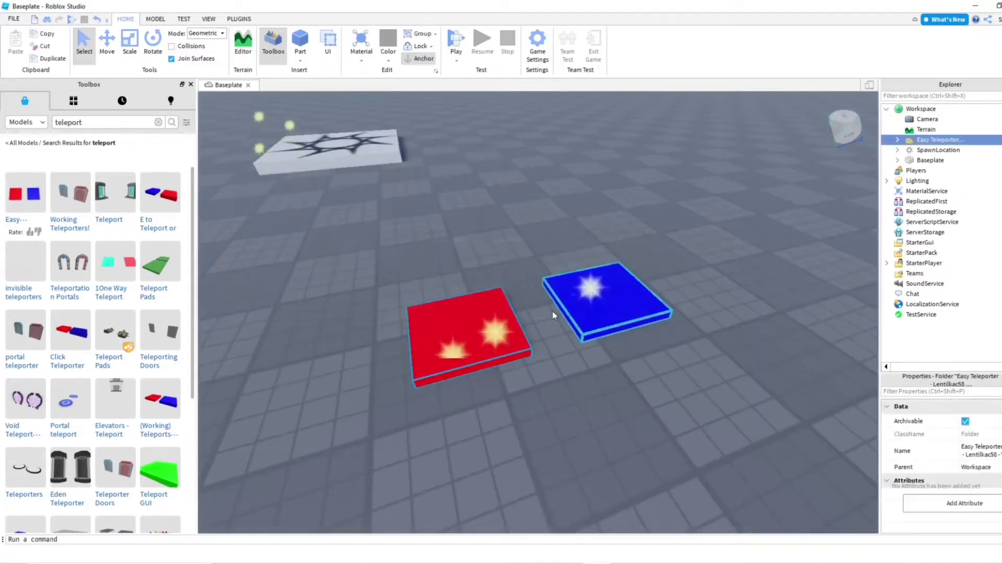
pyautogui.moveTo(553, 311); pyautogui.dragTo(544, 308, button='right')
pyautogui.scroll(3, 543, 309)
pyautogui.scroll(-3, 544, 309)
pyautogui.scroll(-2, 785, 204)
# Expand the Easy Teleporter folder and rename its blue pad part Teleport1.
pyautogui.click(897, 139)
pyautogui.click(908, 160)
pyautogui.moveTo(959, 171); pyautogui.dragTo(946, 191)
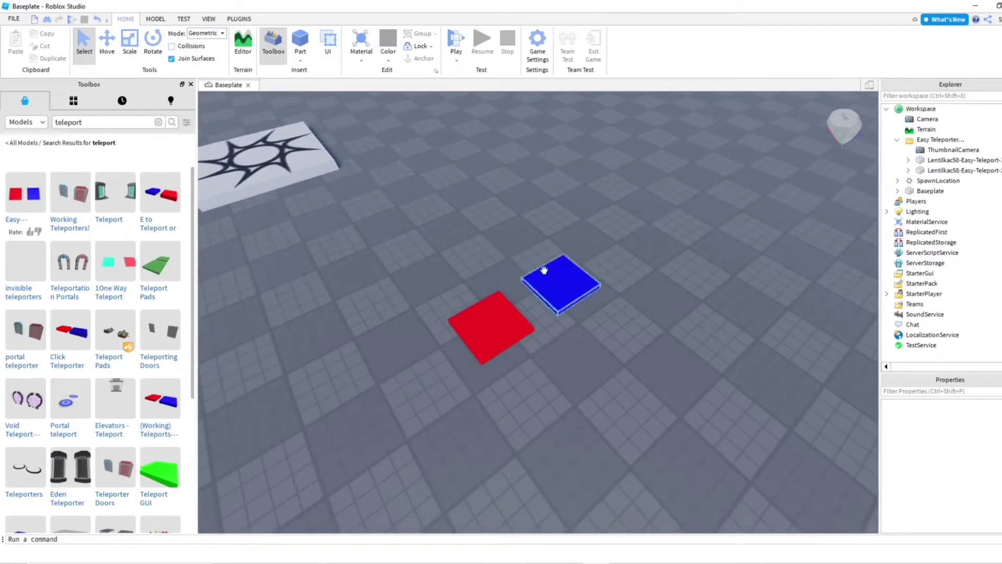
pyautogui.scroll(4, 539, 243)
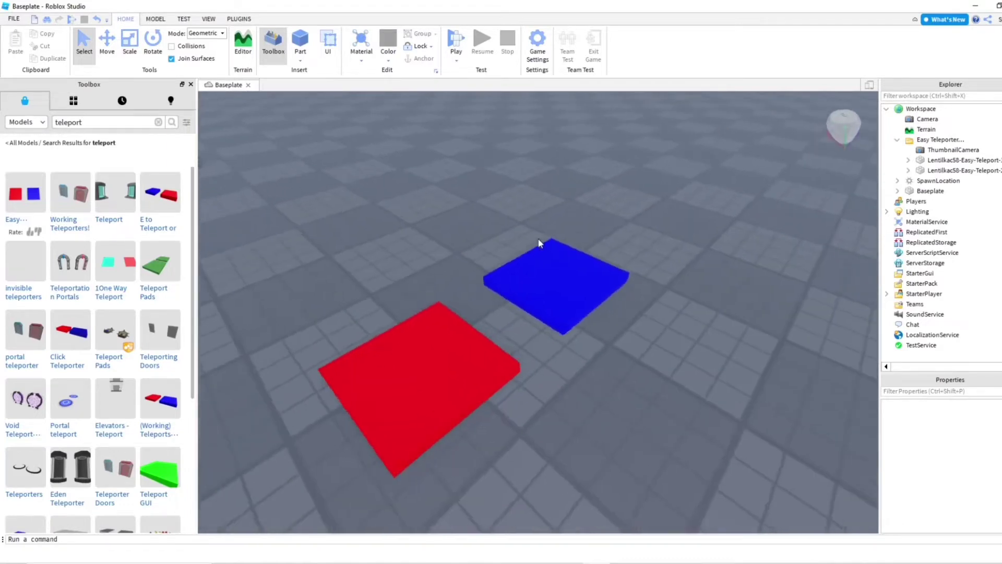
pyautogui.scroll(-4, 540, 244)
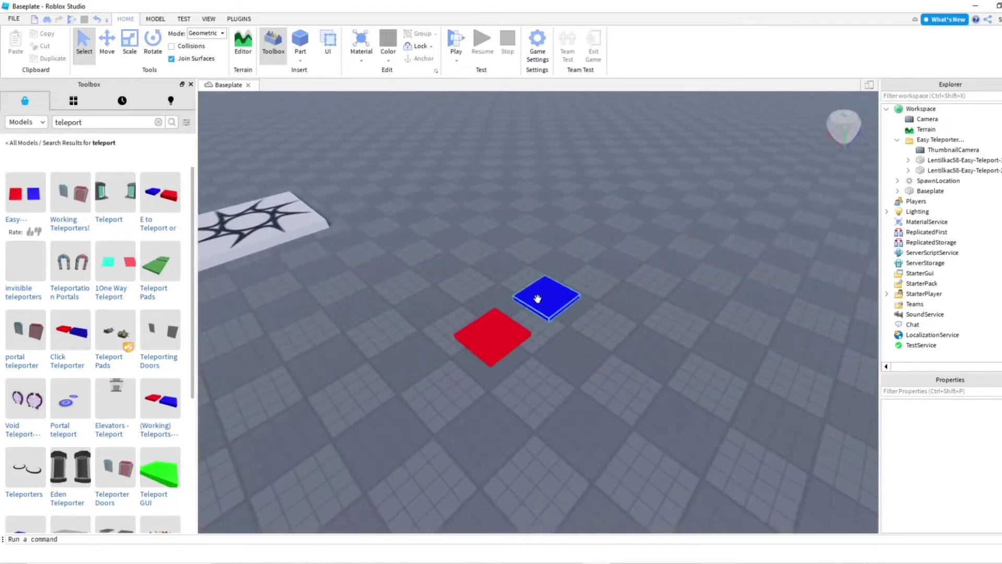
pyautogui.click(964, 161)
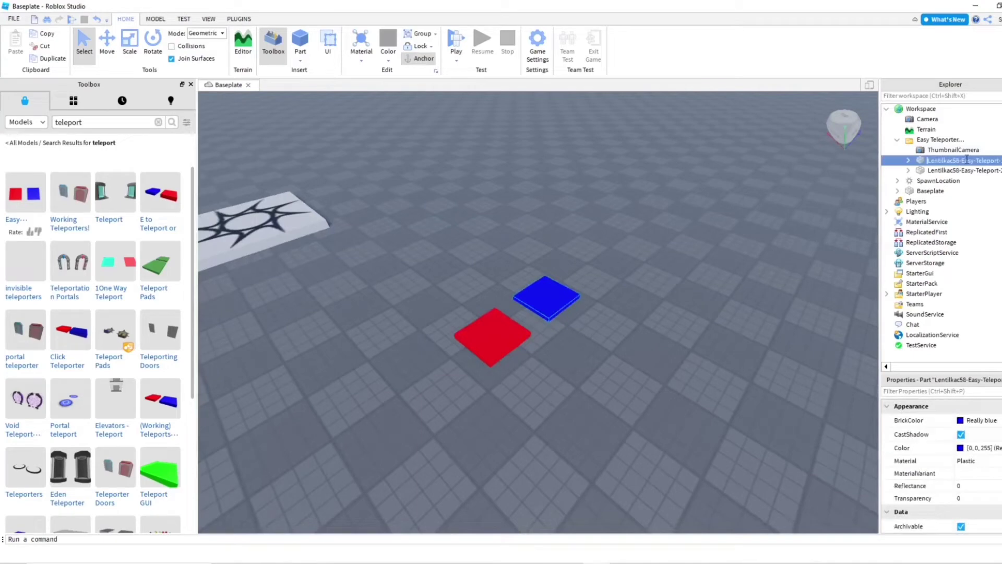
pyautogui.write('Teleport1')
pyautogui.press('Return')
# Rename the red pad part in the Easy Teleporter folder Teleport2.
pyautogui.click(972, 171)
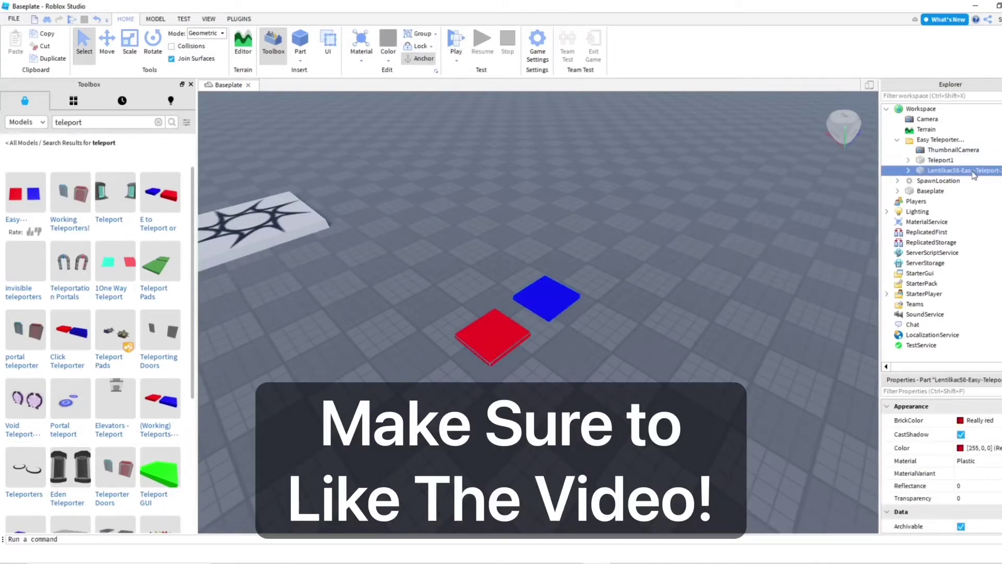
pyautogui.write('Teleport2')
pyautogui.press('Return')
# Group Teleport1 and Teleport2 into a model and name it TeleportGroup1.
pyautogui.keyDown('shift'); pyautogui.click(963, 161); pyautogui.keyUp('shift')
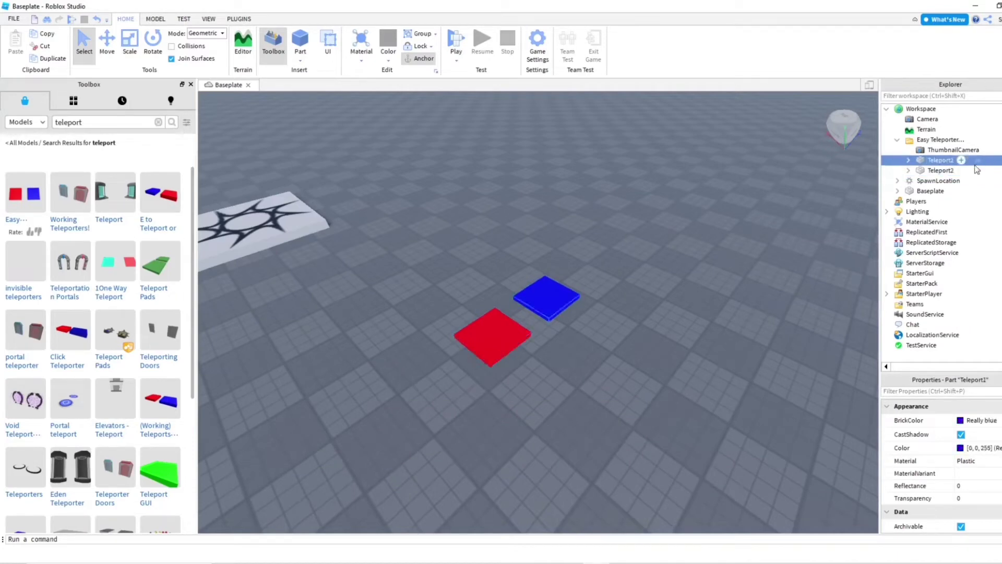
pyautogui.hotkey('ctrl', 'g')
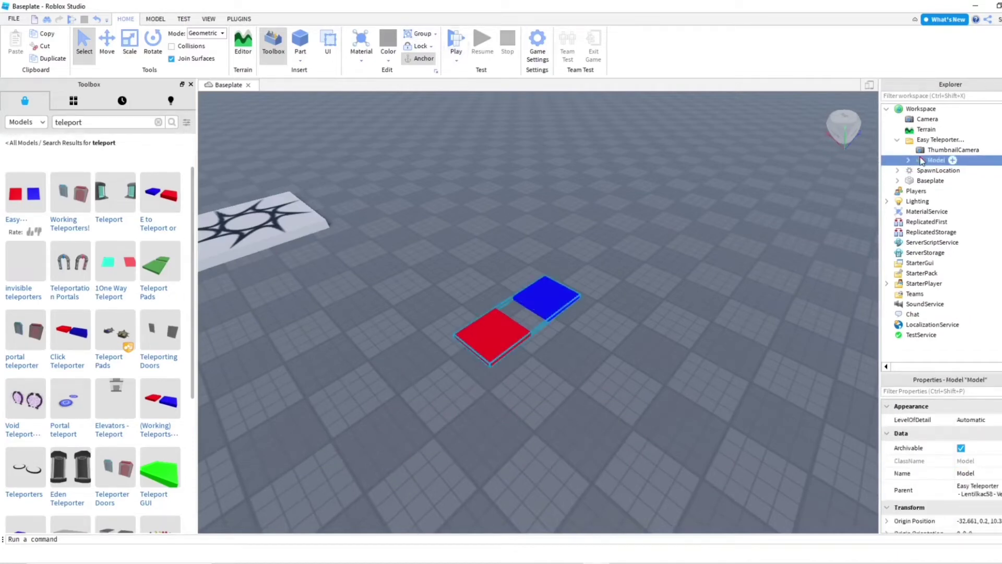
pyautogui.write('TeleportGroup1')
pyautogui.press('Return')
# Move TeleportGroup1 directly under Workspace and delete the leftover Easy Teleporter folder.
pyautogui.moveTo(933, 159); pyautogui.dragTo(923, 111)
pyautogui.click(922, 139)
pyautogui.press('Delete')
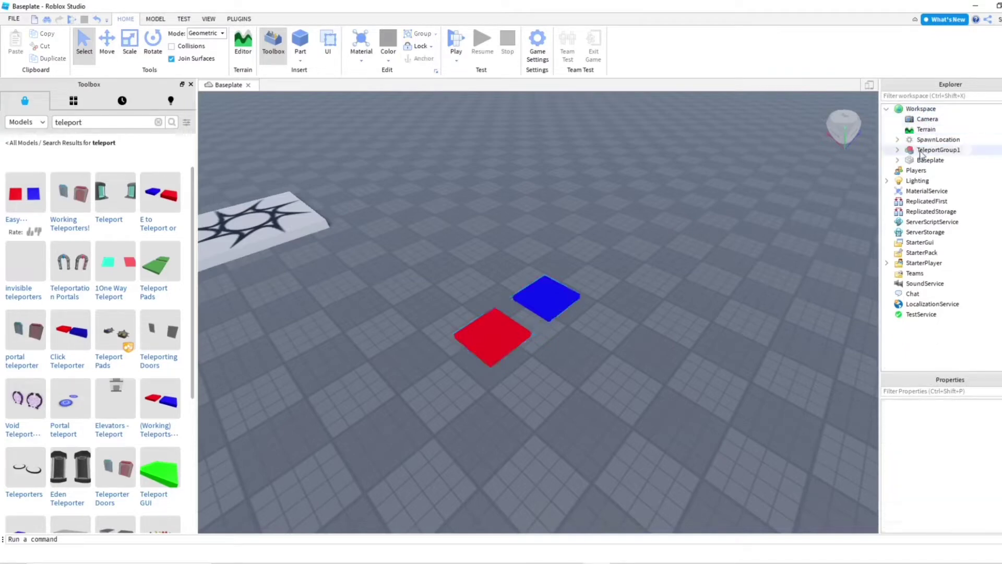
# In Teleport1's script, set the Teleport variable on line 5 to "Teleport2" and close the script.
pyautogui.click(897, 150)
pyautogui.click(908, 160)
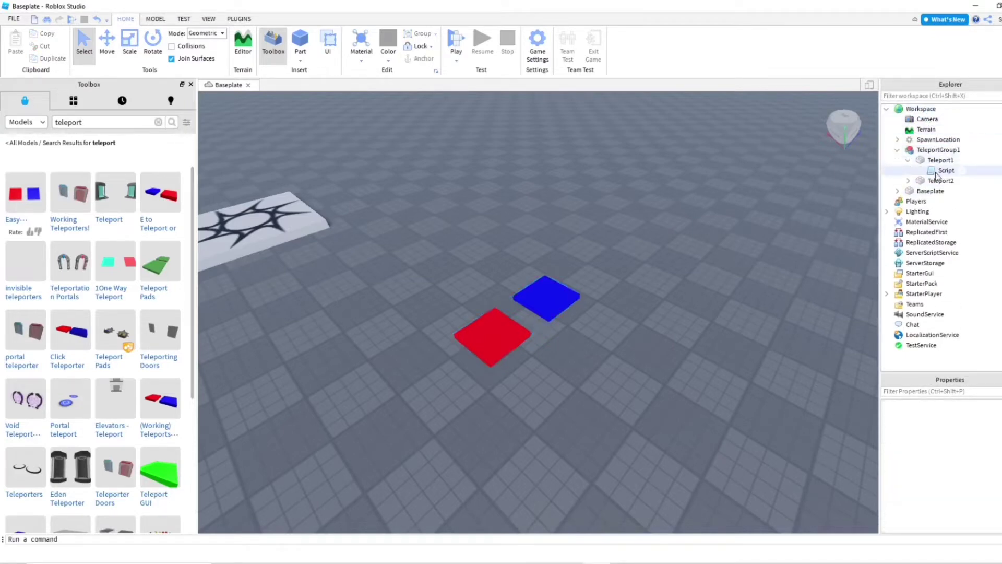
pyautogui.click(937, 171)
pyautogui.doubleClick(936, 172)
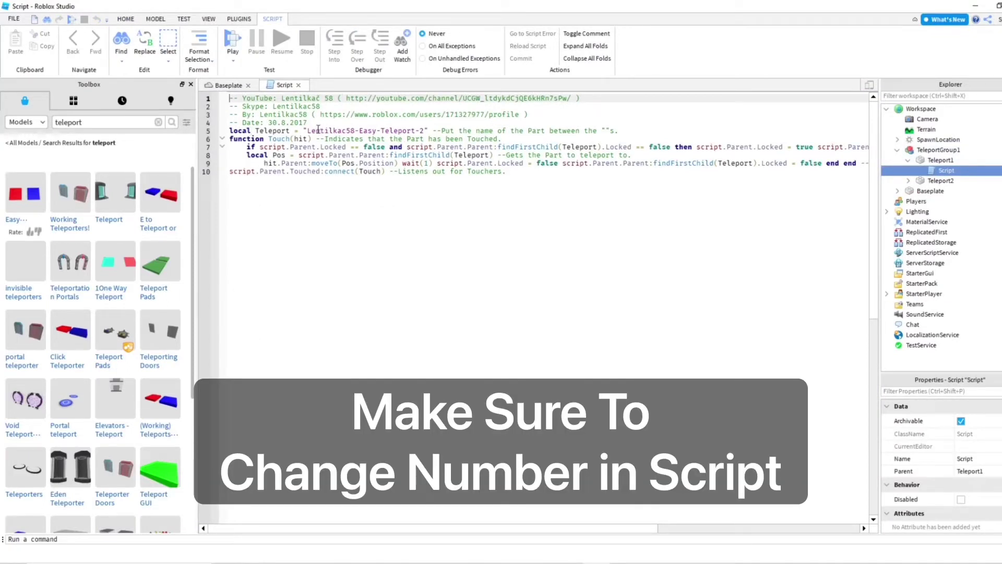
pyautogui.moveTo(309, 130); pyautogui.dragTo(425, 132)
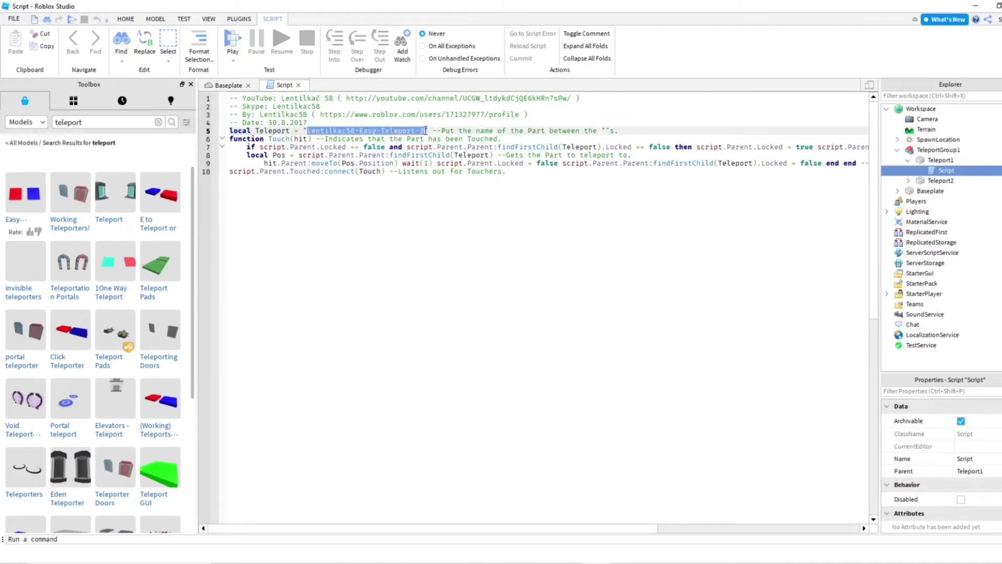
pyautogui.write('Teleport2')
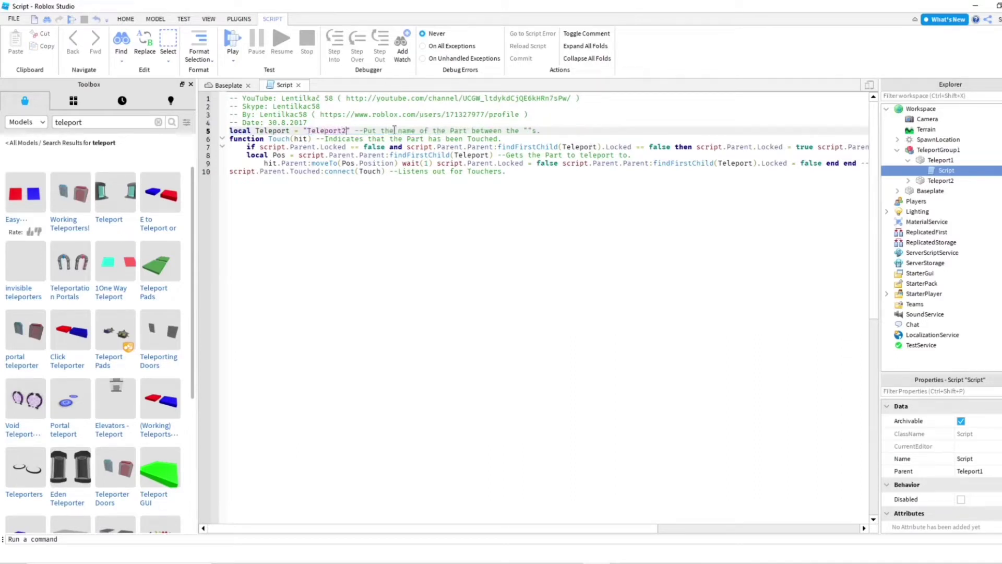
pyautogui.click(299, 86)
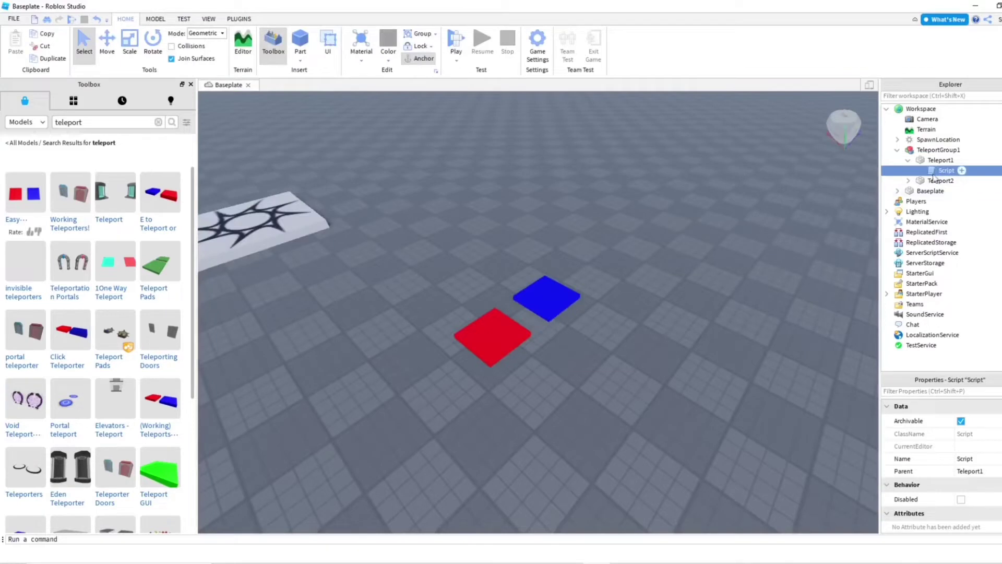
# In Teleport2's script, set the Teleport variable on line 5 to "Teleport1" and close the script.
pyautogui.click(908, 180)
pyautogui.doubleClick(946, 191)
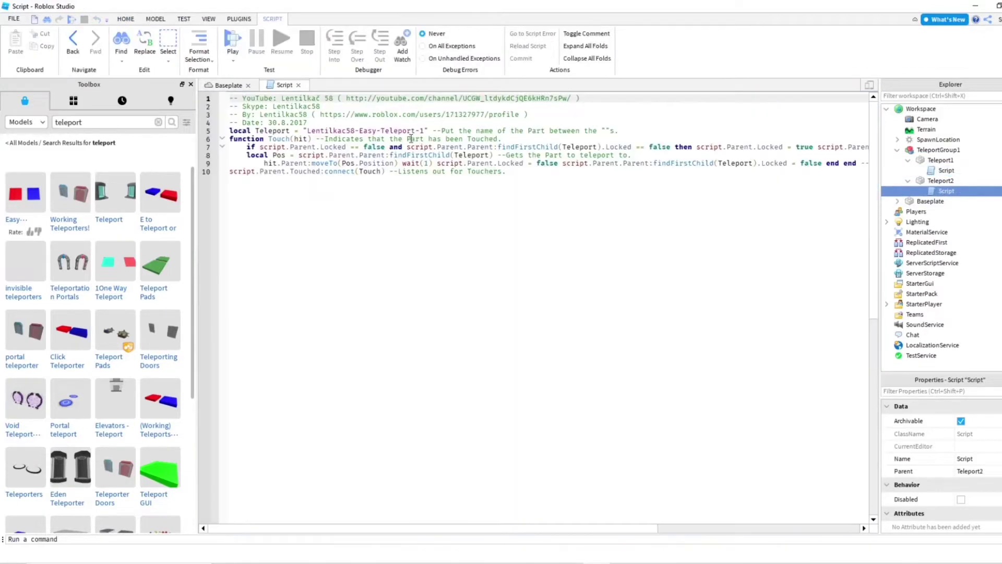
pyautogui.moveTo(424, 132); pyautogui.dragTo(313, 130)
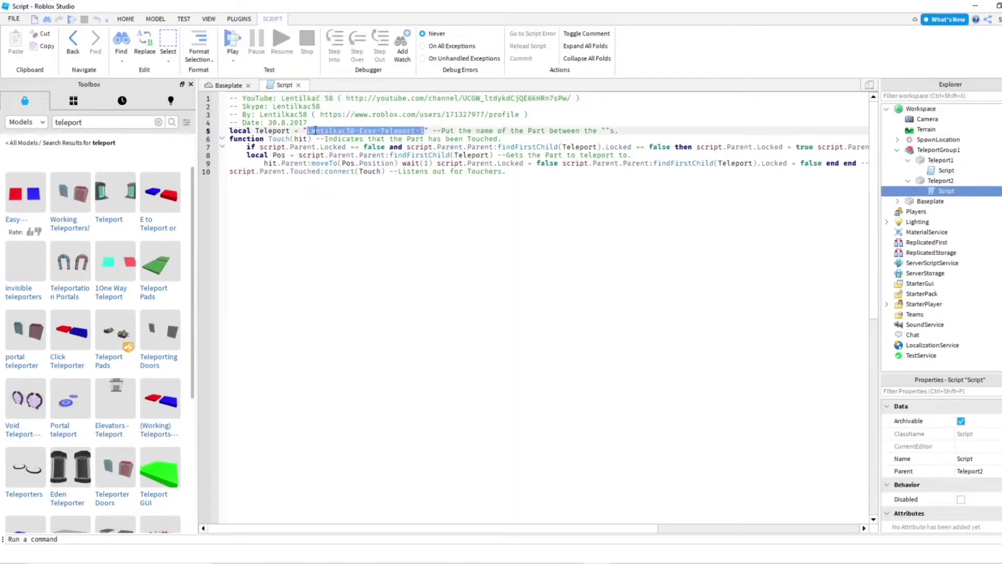
pyautogui.write('Teleport1')
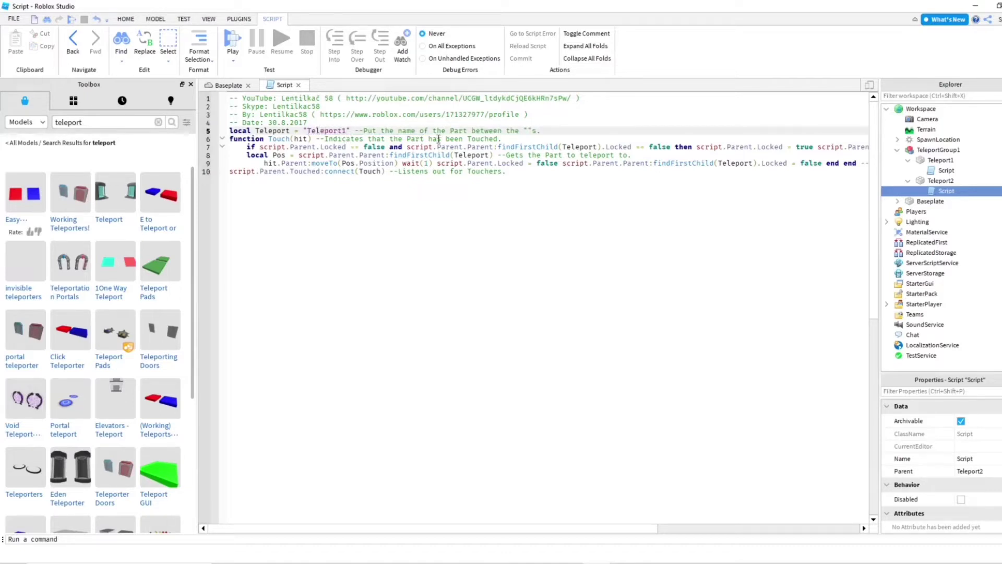
pyautogui.click(299, 86)
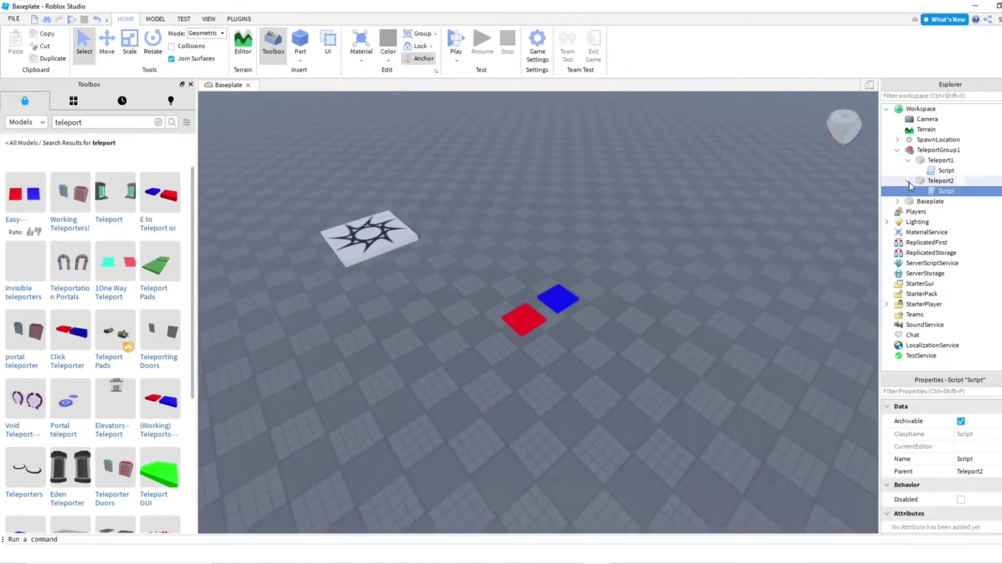
# Move the blue Teleport1 pad well away from the red pad across the baseplate.
pyautogui.click(908, 181)
pyautogui.click(909, 160)
pyautogui.click(897, 149)
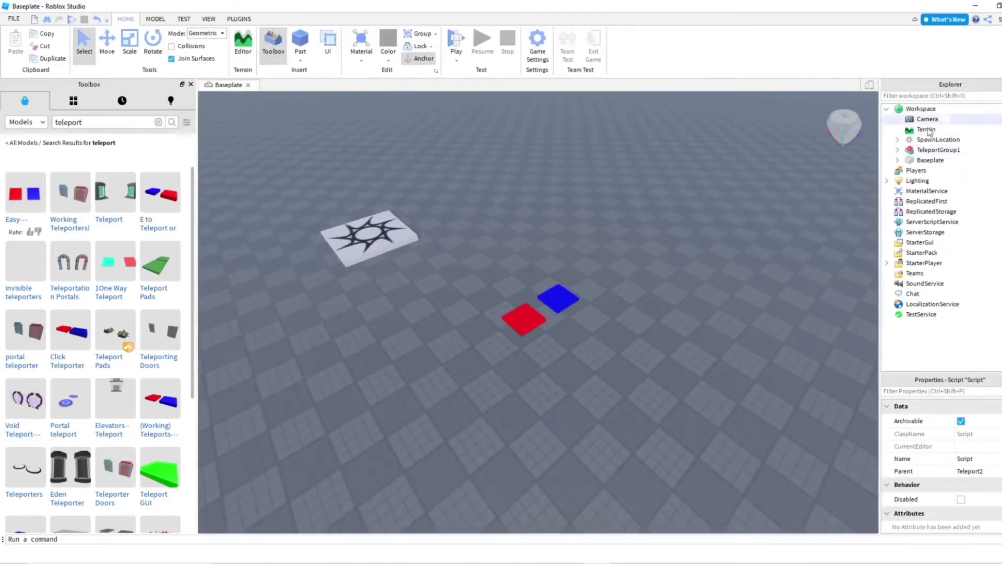
pyautogui.click(897, 149)
pyautogui.click(939, 160)
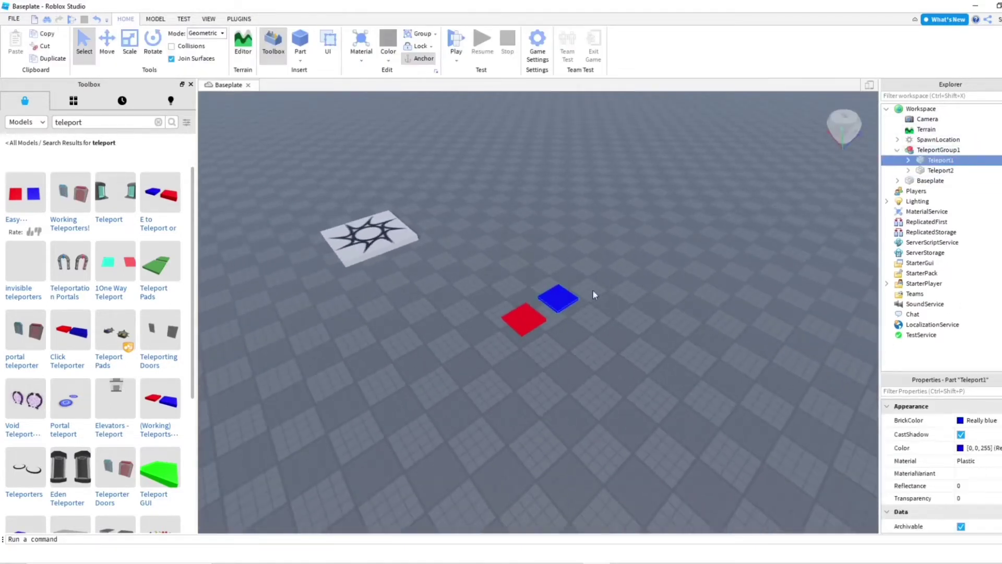
pyautogui.click(103, 41)
pyautogui.moveTo(607, 273); pyautogui.dragTo(680, 226)
pyautogui.click(669, 255)
# Playtest the place by moving the avatar onto the teleport pads, and stop the test.
pyautogui.press('w')
pyautogui.press('d')
pyautogui.click(455, 42)
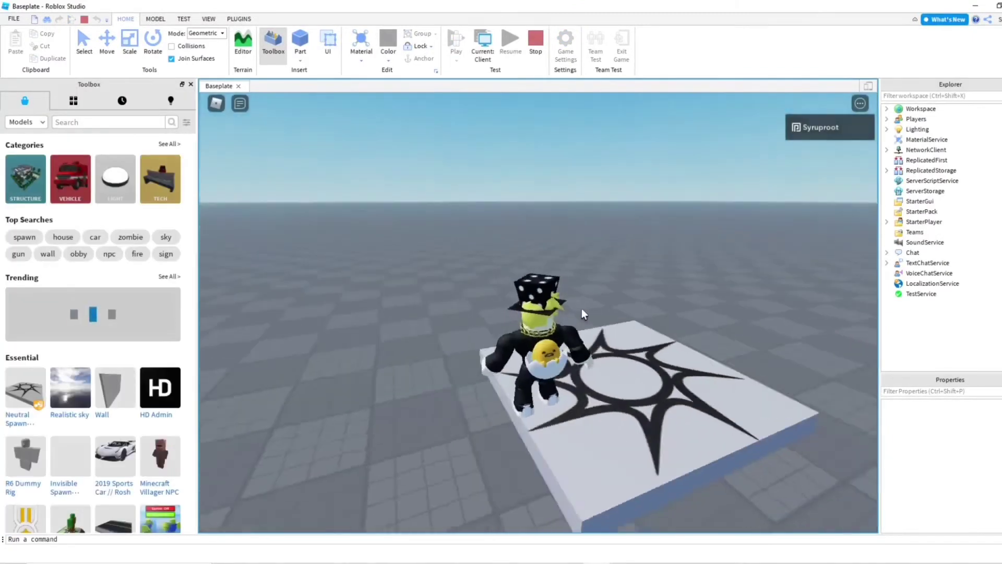
pyautogui.moveTo(582, 308); pyautogui.dragTo(609, 277, button='right')
pyautogui.press('w')
pyautogui.press('w')
pyautogui.press('space')
pyautogui.press('d')
pyautogui.press('space')
pyautogui.press('d')
pyautogui.press('space')
pyautogui.press('a')
pyautogui.press('space')
pyautogui.press('d')
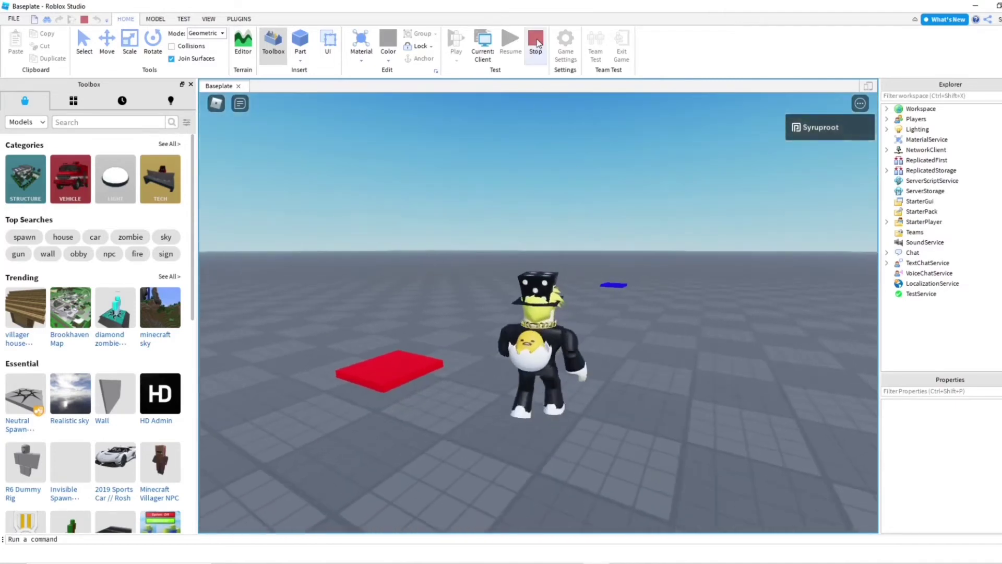
pyautogui.hotkey('shift', 'F5')
# Duplicate TeleportGroup1 and move the copy about 15 studs along the X axis, beside the original pads.
pyautogui.moveTo(730, 227); pyautogui.dragTo(684, 243, button='right')
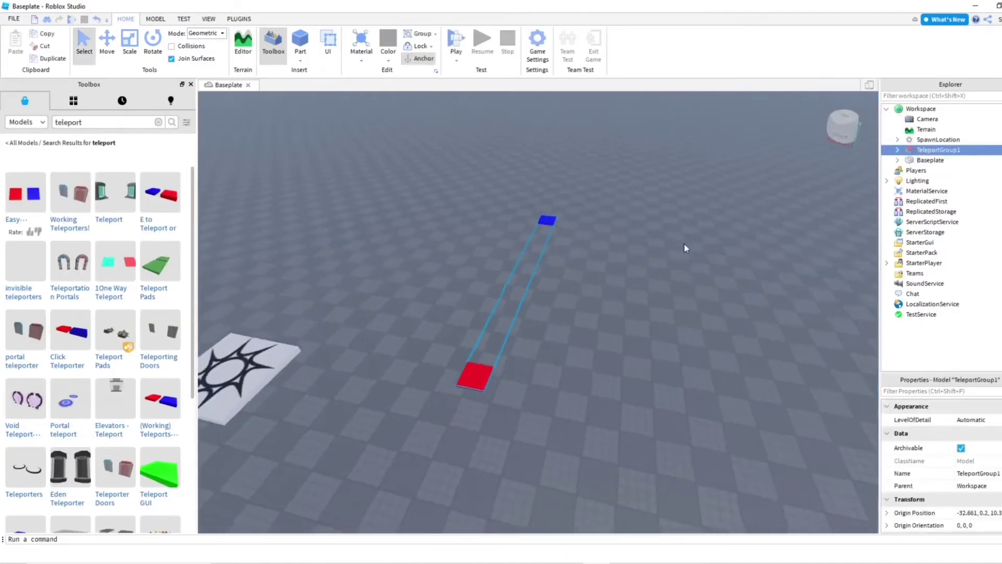
pyautogui.press('s')
pyautogui.click(43, 60)
pyautogui.click(115, 48)
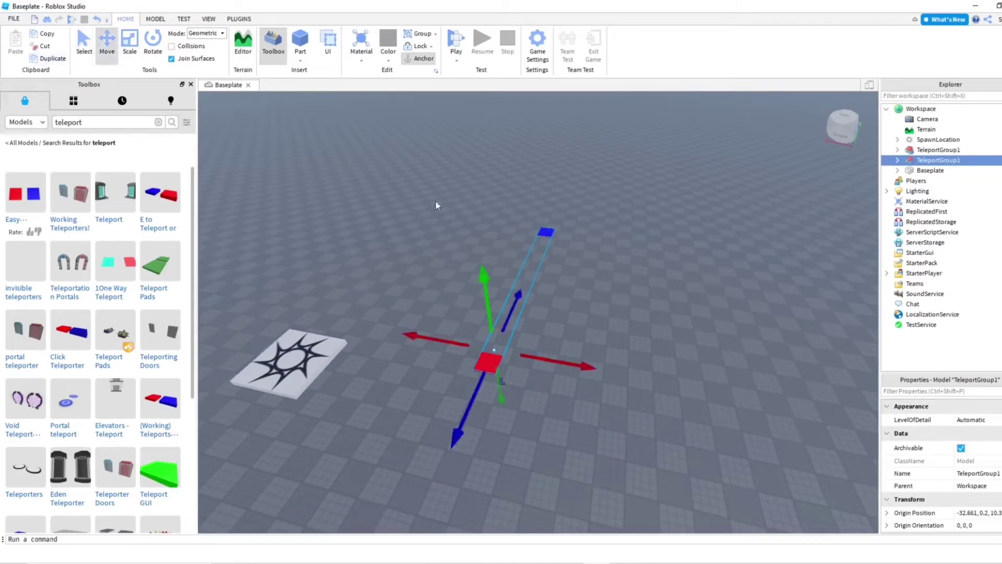
pyautogui.moveTo(548, 353); pyautogui.dragTo(584, 360)
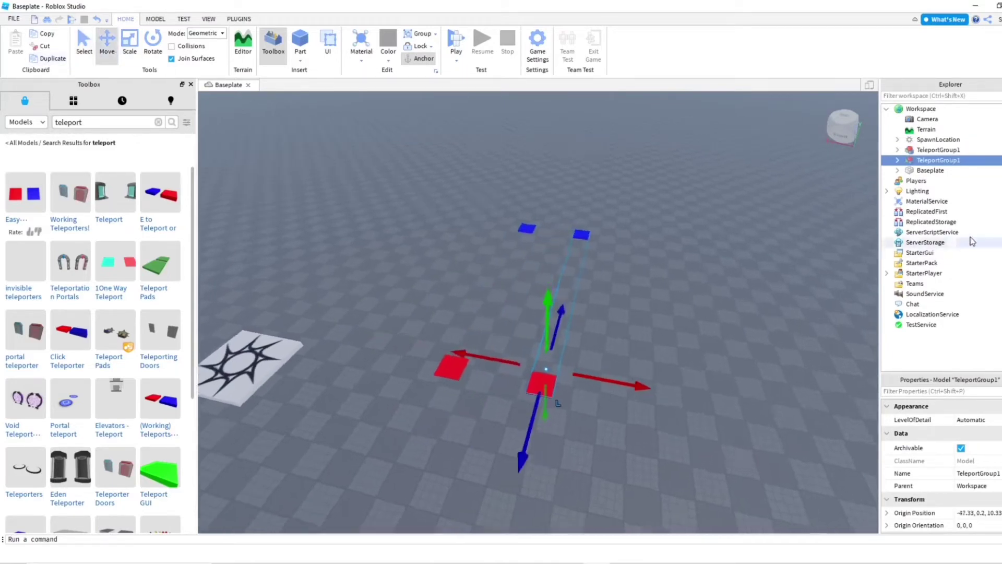
# Rename the duplicated model TeleportGroup2.
pyautogui.doubleClick(965, 160)
pyautogui.click(964, 161)
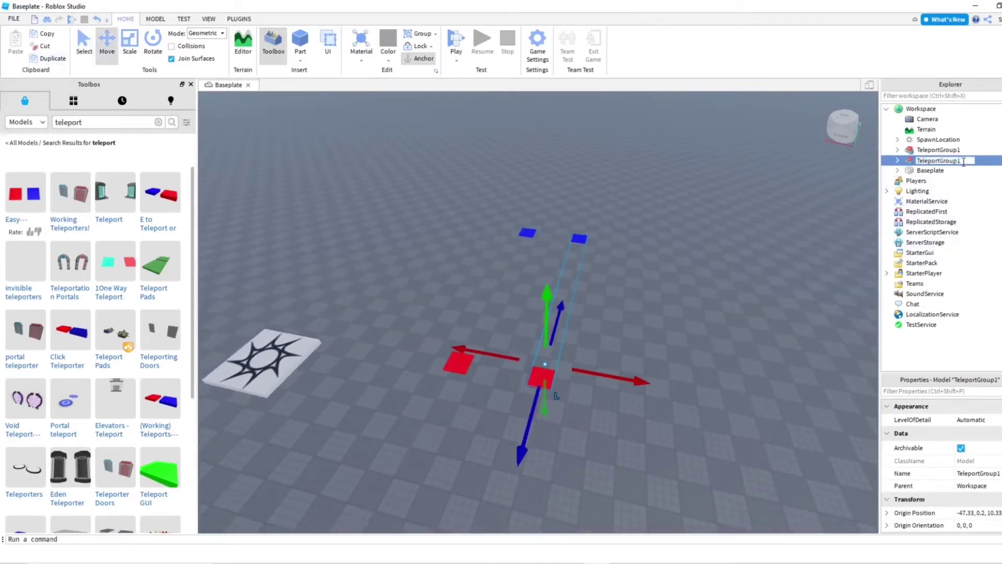
pyautogui.write('2')
pyautogui.press('Return')
# Rename the blue pad in TeleportGroup2 Teleport3 and its red pad Teleport4.
pyautogui.click(897, 161)
pyautogui.click(908, 170)
pyautogui.click(909, 201)
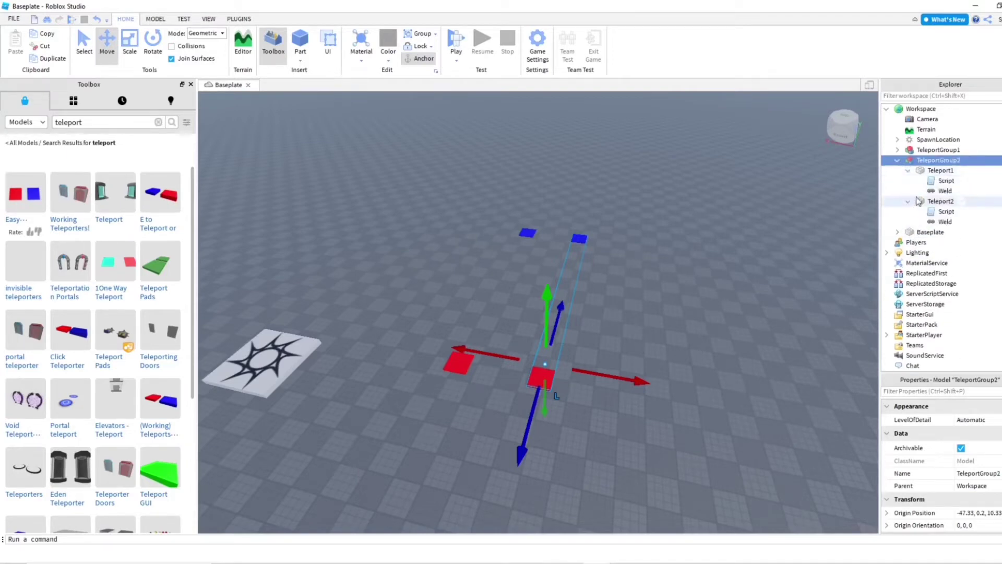
pyautogui.click(940, 170)
pyautogui.click(953, 171)
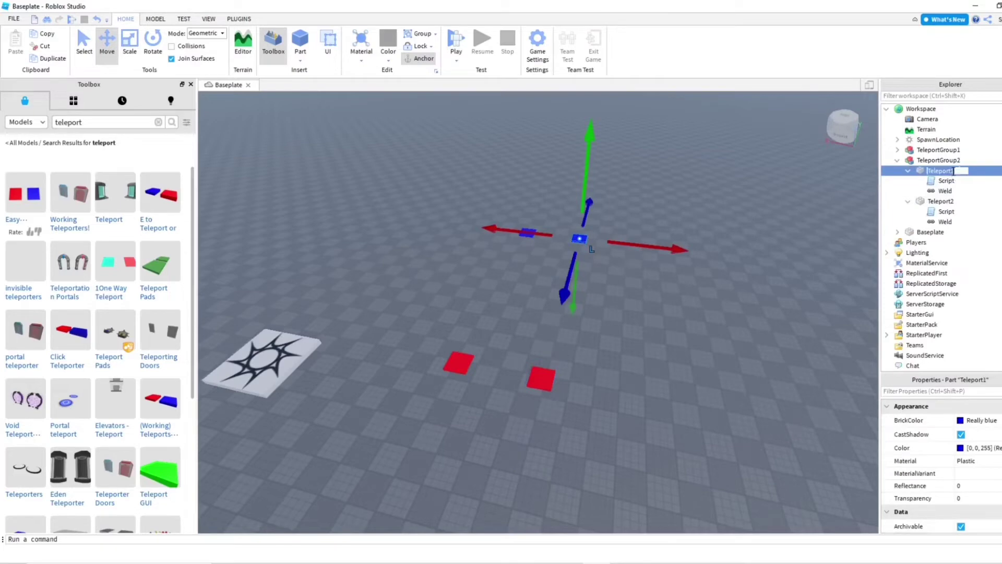
pyautogui.doubleClick(959, 170)
pyautogui.click(957, 173)
pyautogui.click(956, 202)
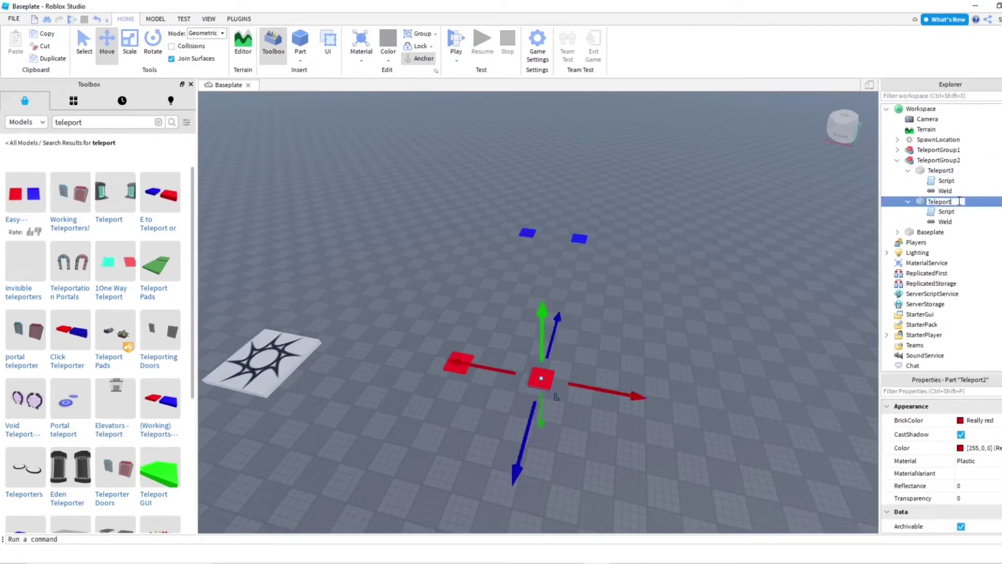
pyautogui.press('Return')
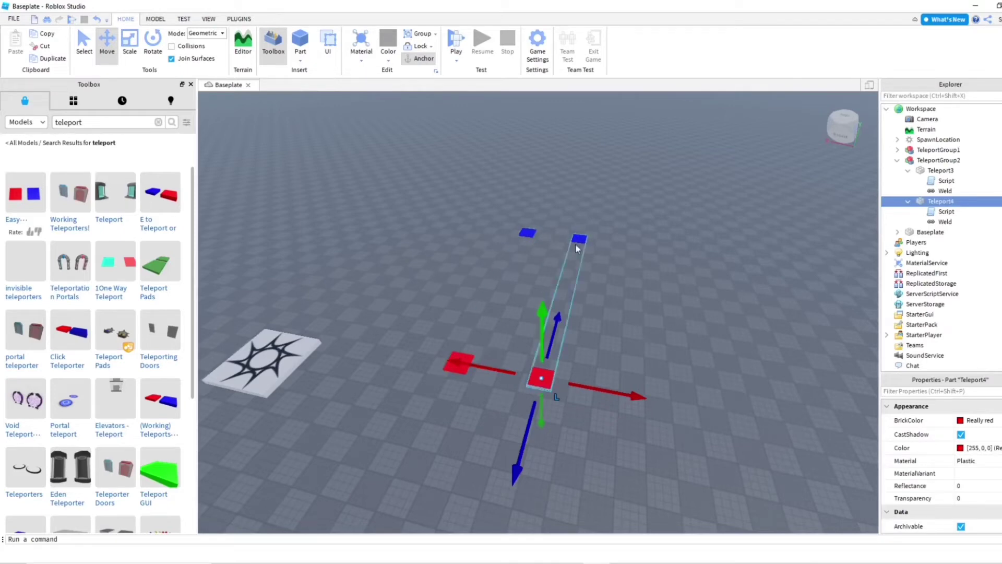
# In Teleport3's script, set the Teleport variable on line 5 to "Teleport4" and close the script.
pyautogui.click(551, 242)
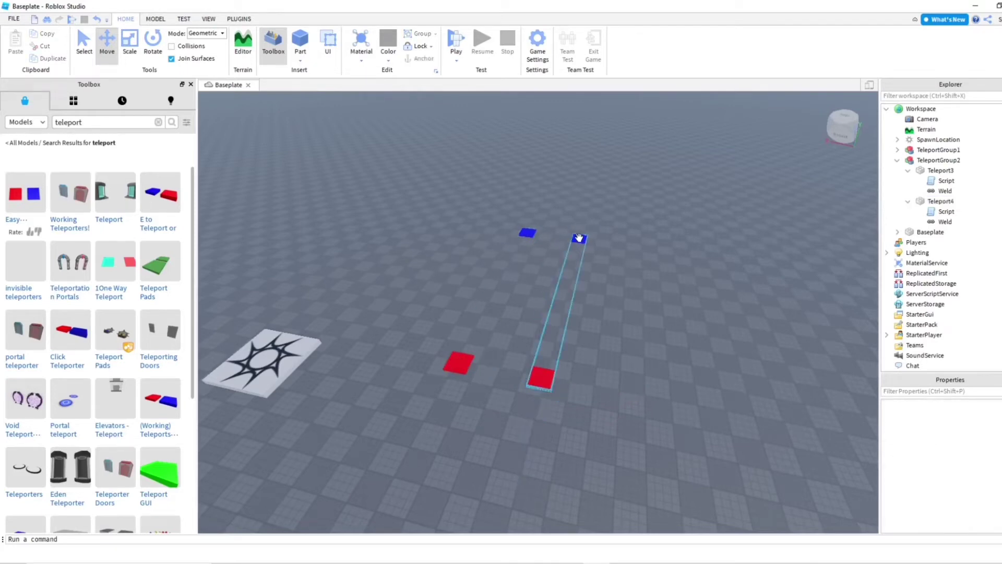
pyautogui.click(578, 237)
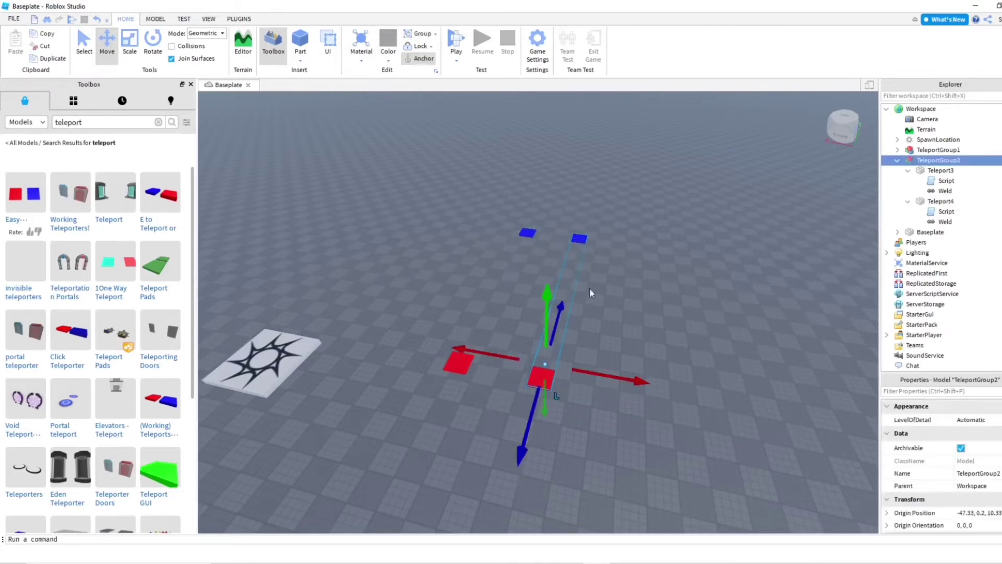
pyautogui.doubleClick(946, 180)
pyautogui.click(344, 130)
pyautogui.write('4')
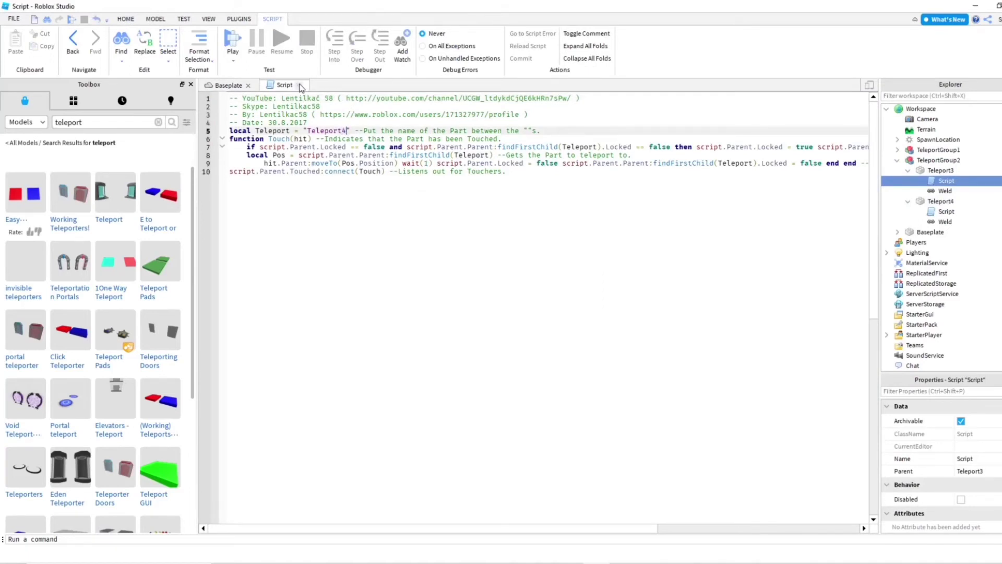
pyautogui.click(298, 85)
# In Teleport4's script, set the Teleport variable on line 5 to "Teleport3" and close the script.
pyautogui.doubleClick(946, 211)
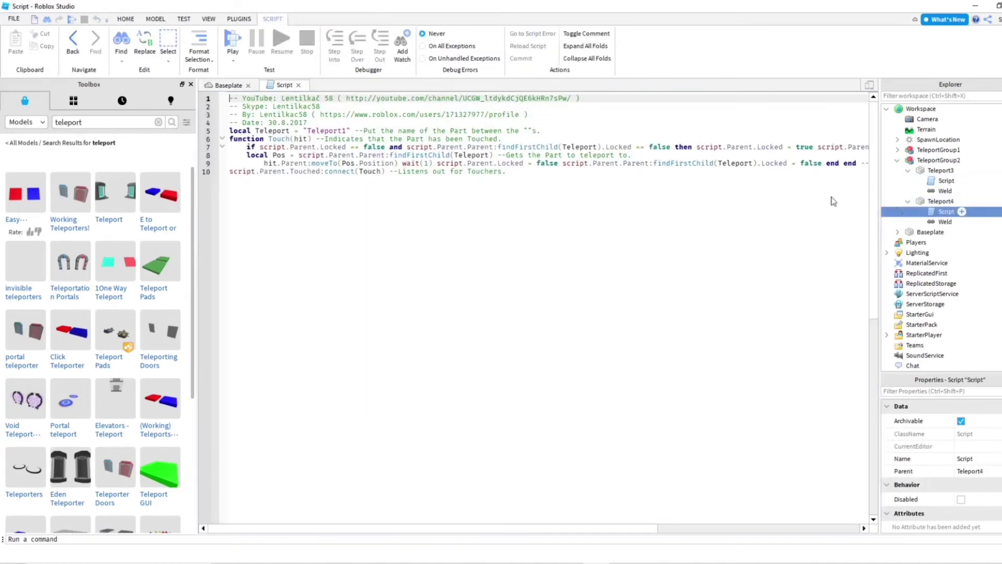
pyautogui.click(343, 131)
pyautogui.write('3')
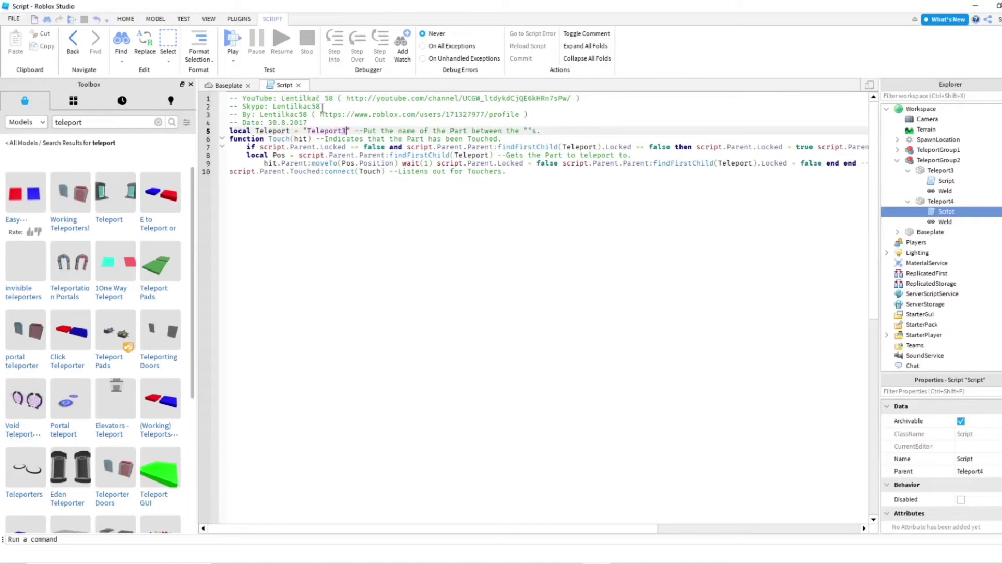
pyautogui.click(299, 86)
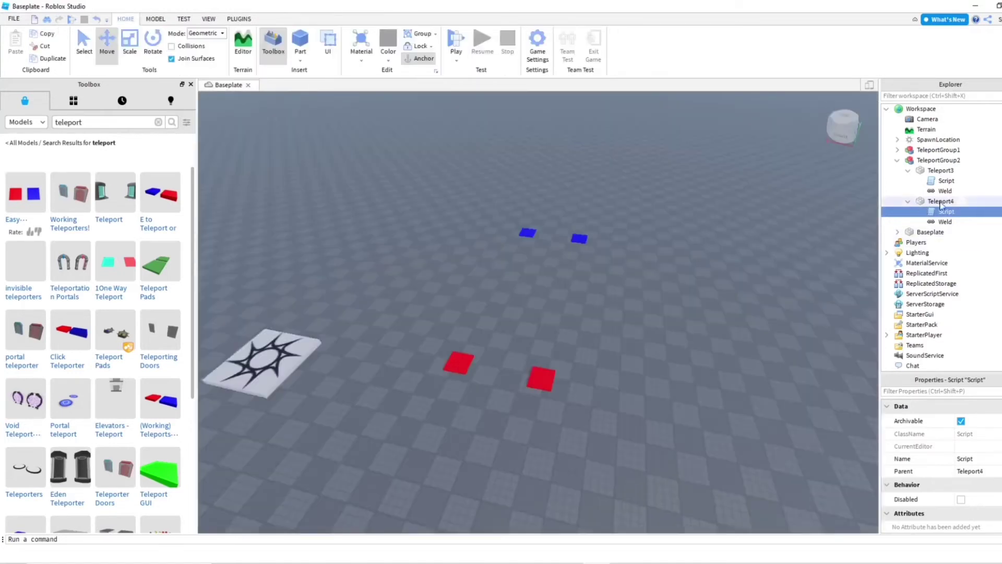
# Collapse TeleportGroup2's hierarchy and move the model slightly farther from TeleportGroup1 along the X axis.
pyautogui.click(909, 201)
pyautogui.click(908, 170)
pyautogui.click(898, 160)
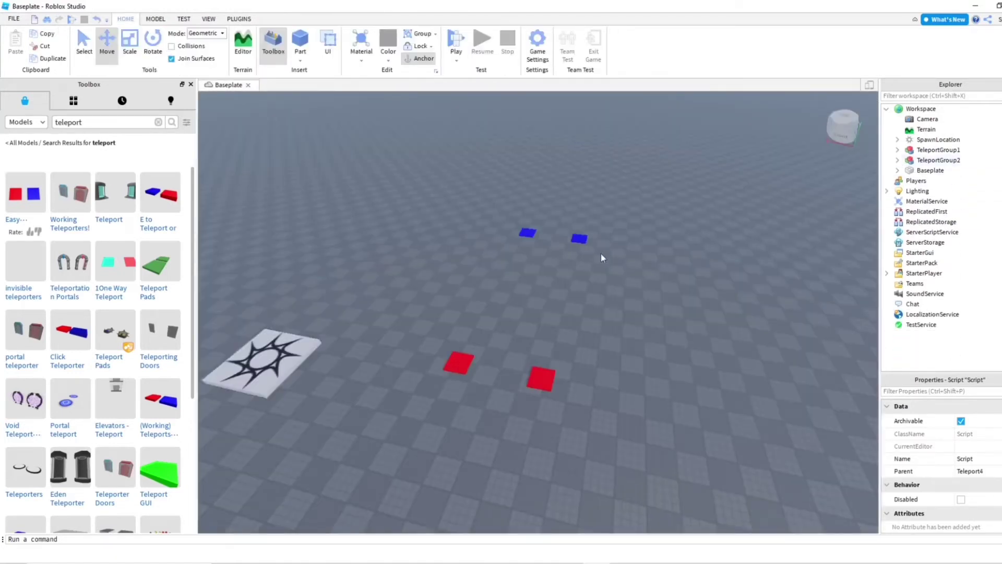
pyautogui.click(581, 237)
pyautogui.moveTo(604, 370); pyautogui.dragTo(637, 376)
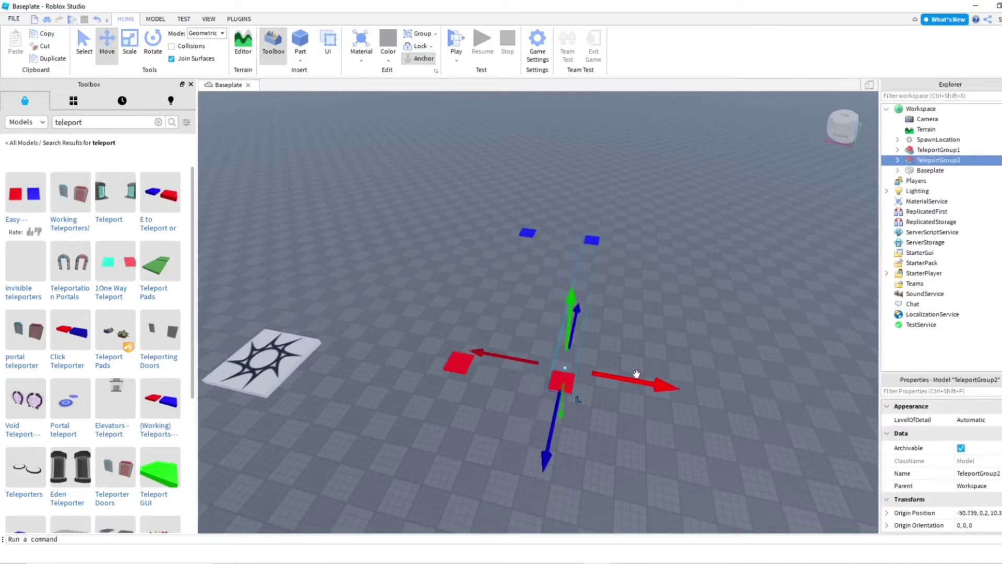
# Playtest the place and walk the character from the spawn onto a red pad to test the teleport to its blue pad.
pyautogui.click(457, 42)
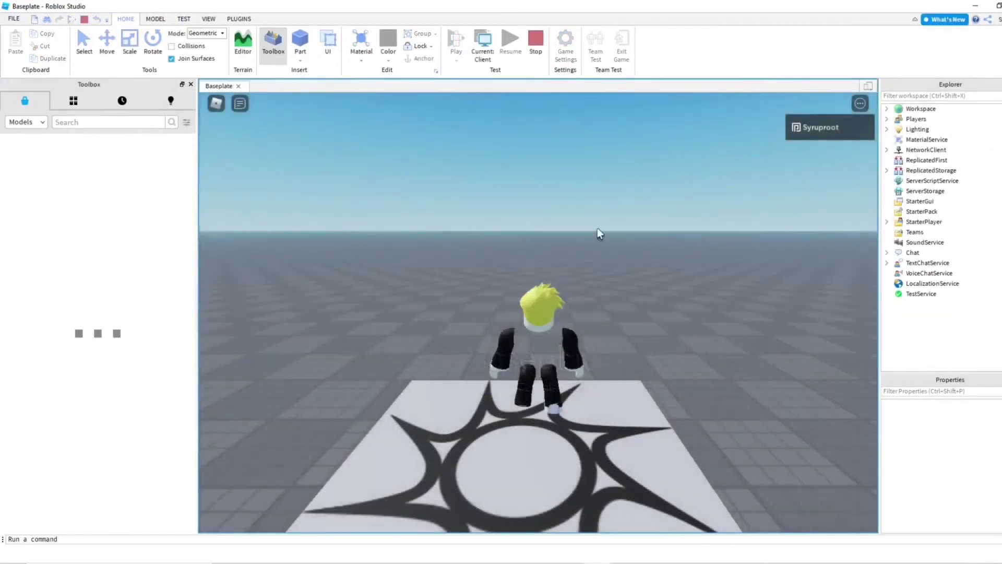
pyautogui.moveTo(567, 285); pyautogui.dragTo(560, 249, button='right')
pyautogui.press('w')
pyautogui.press('w')
pyautogui.press('w')
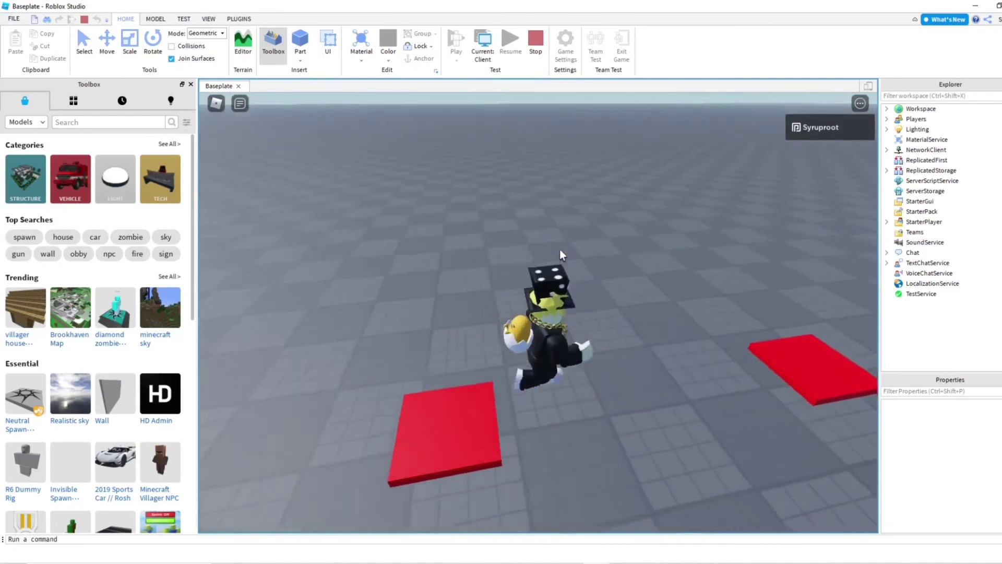
pyautogui.press('w')
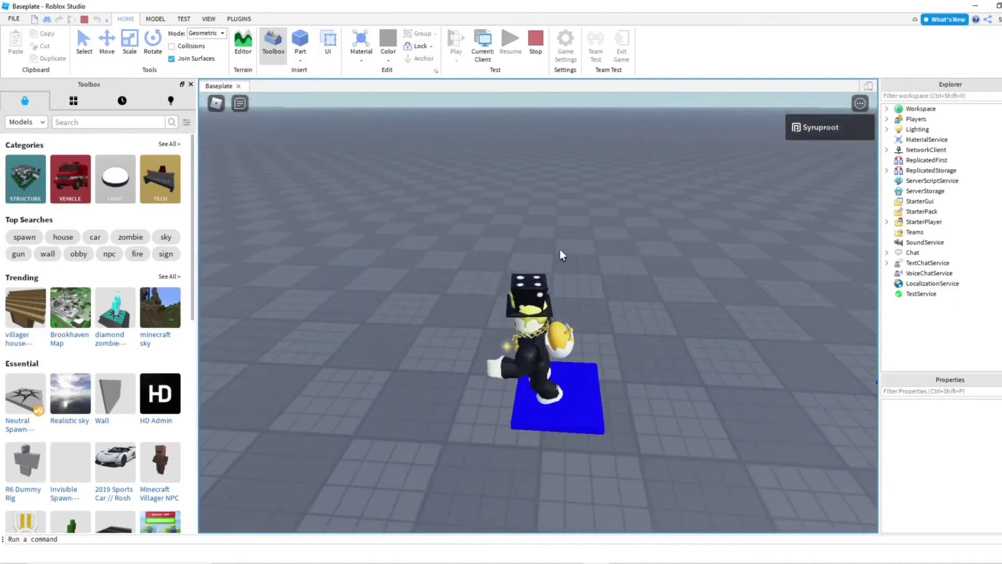
pyautogui.press('w')
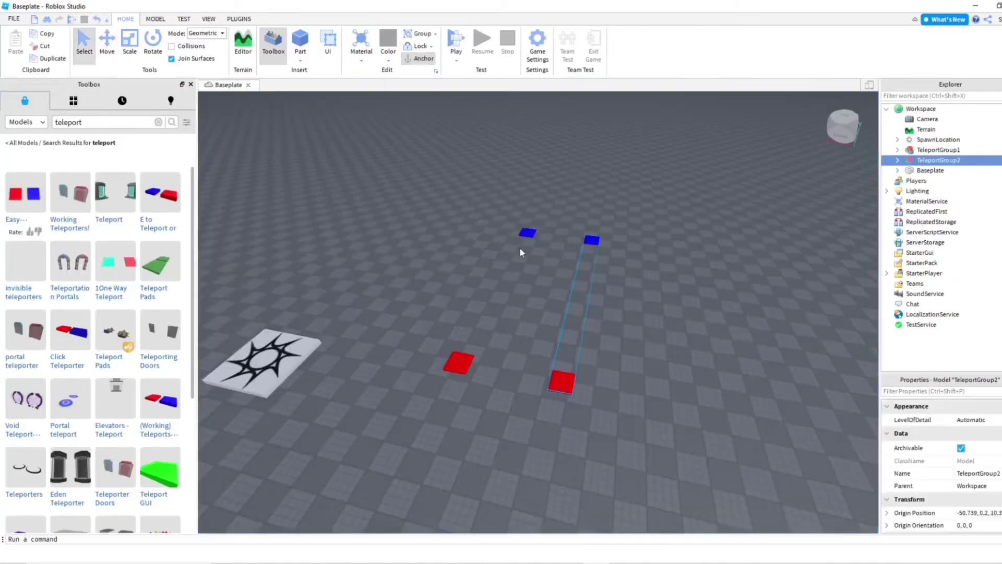
# Lower the blue pad Teleport3 just below the baseplate surface, set its Transparency to 1 and deselect it.
pyautogui.moveTo(519, 246); pyautogui.dragTo(538, 242, button='right')
pyautogui.scroll(3, 538, 242)
pyautogui.click(898, 160)
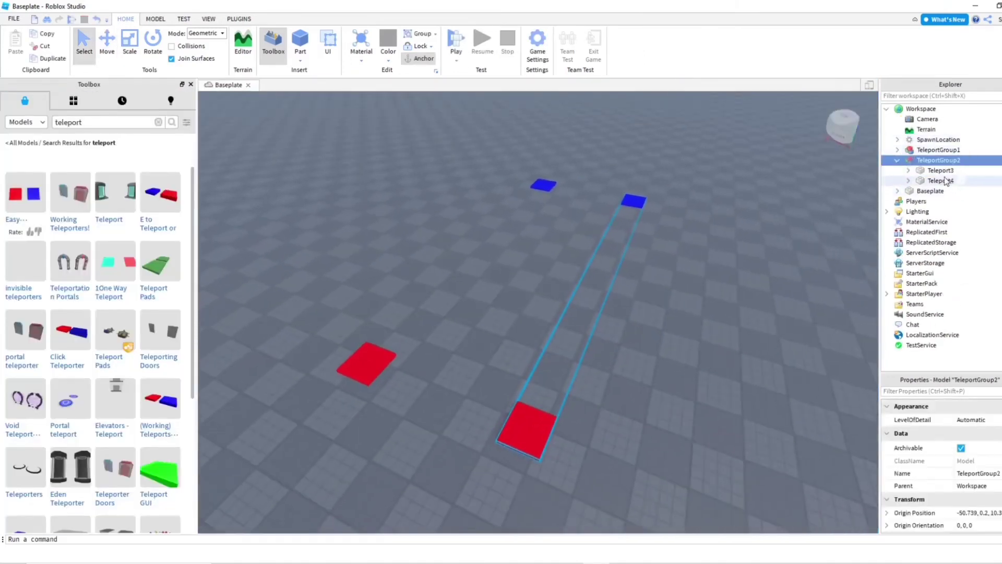
pyautogui.click(940, 170)
pyautogui.hotkey('ctrl', '2')
pyautogui.moveTo(624, 254); pyautogui.dragTo(624, 259)
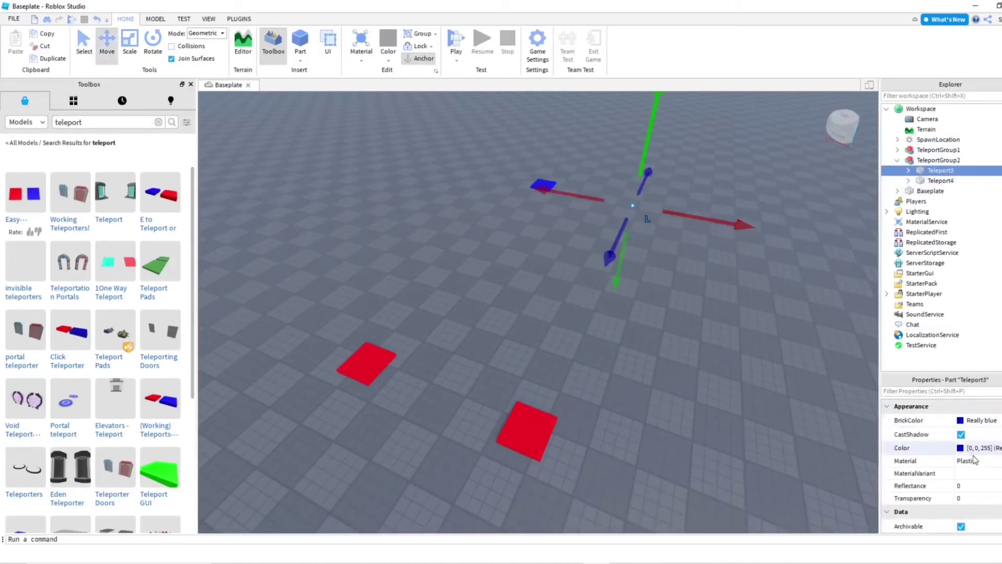
pyautogui.click(968, 499)
pyautogui.write('1')
pyautogui.press('Return')
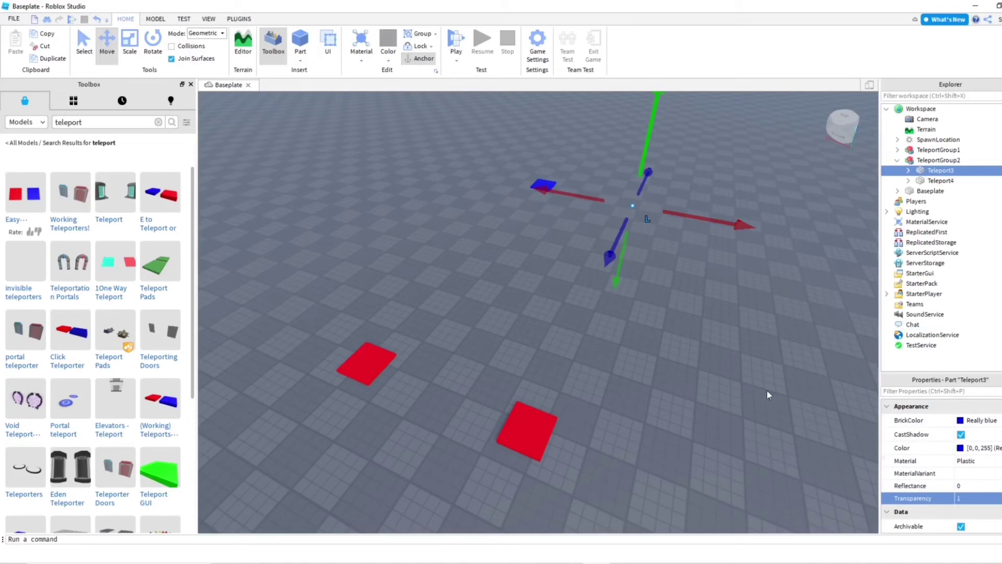
pyautogui.click(764, 386)
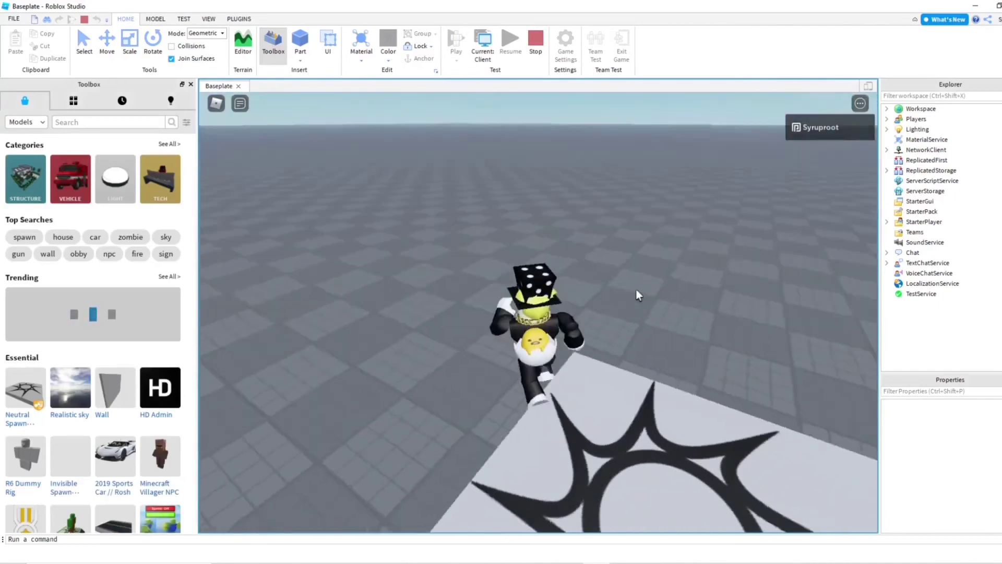
# Playtest walking the character onto TeleportGroup2's red pad to test the teleport to the hidden Teleport3, and stop the test.
pyautogui.press('w')
pyautogui.moveTo(636, 289); pyautogui.dragTo(636, 290, button='right')
pyautogui.press('w')
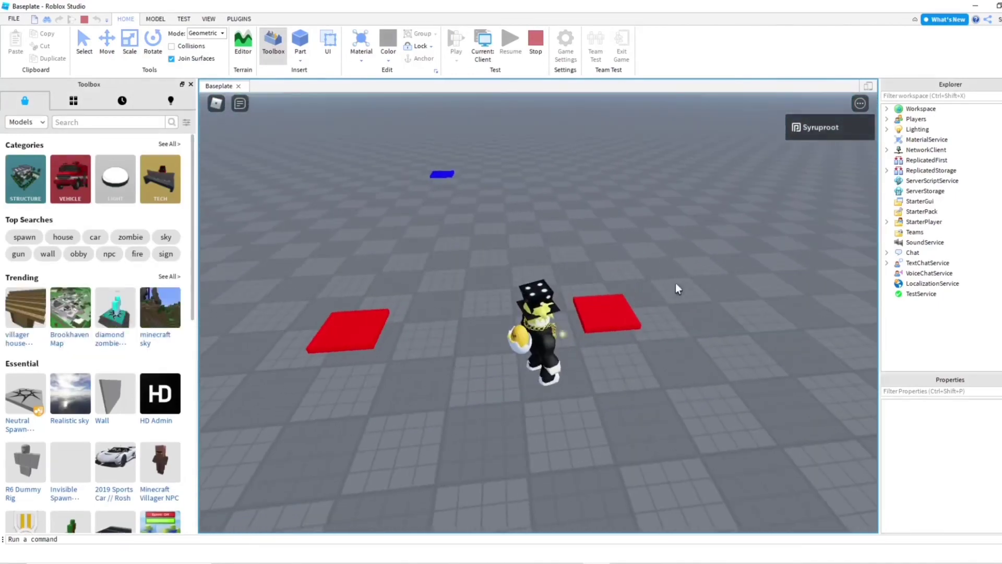
pyautogui.moveTo(597, 255); pyautogui.dragTo(597, 255, button='right')
pyautogui.press('w')
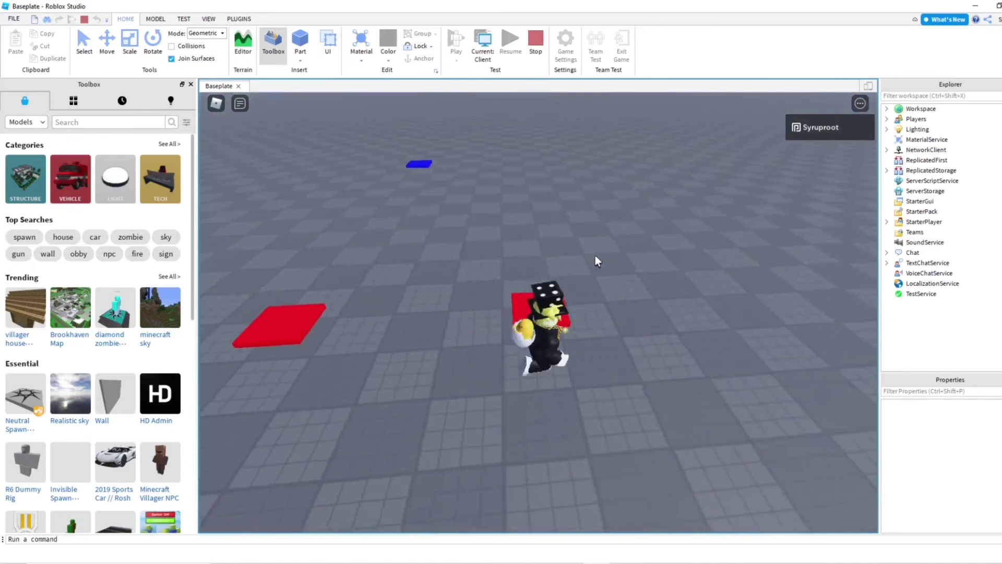
pyautogui.moveTo(595, 255); pyautogui.dragTo(595, 256, button='right')
pyautogui.press('s')
pyautogui.press('a')
pyautogui.press('w')
pyautogui.press('s')
pyautogui.press('w')
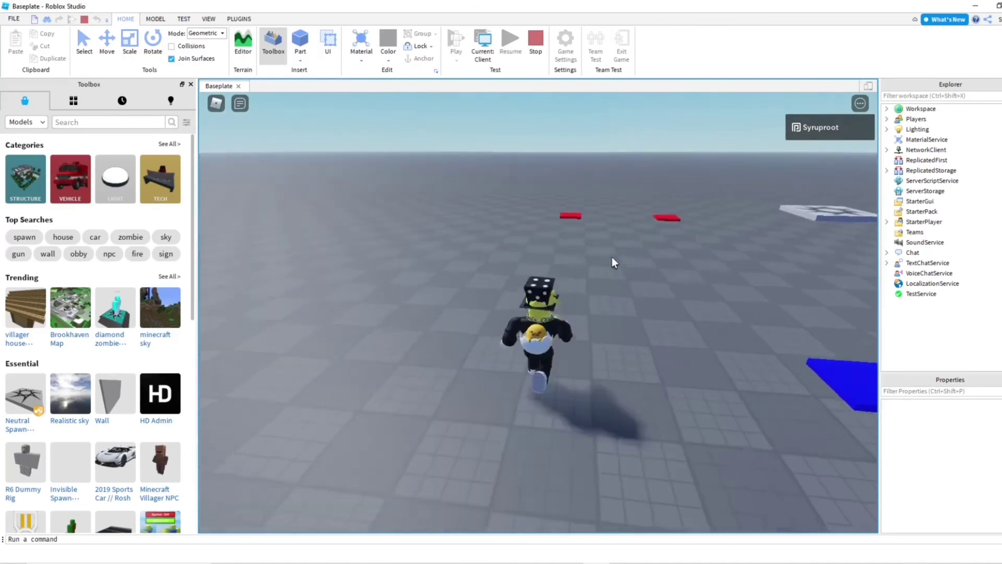
pyautogui.press('s')
pyautogui.click(536, 44)
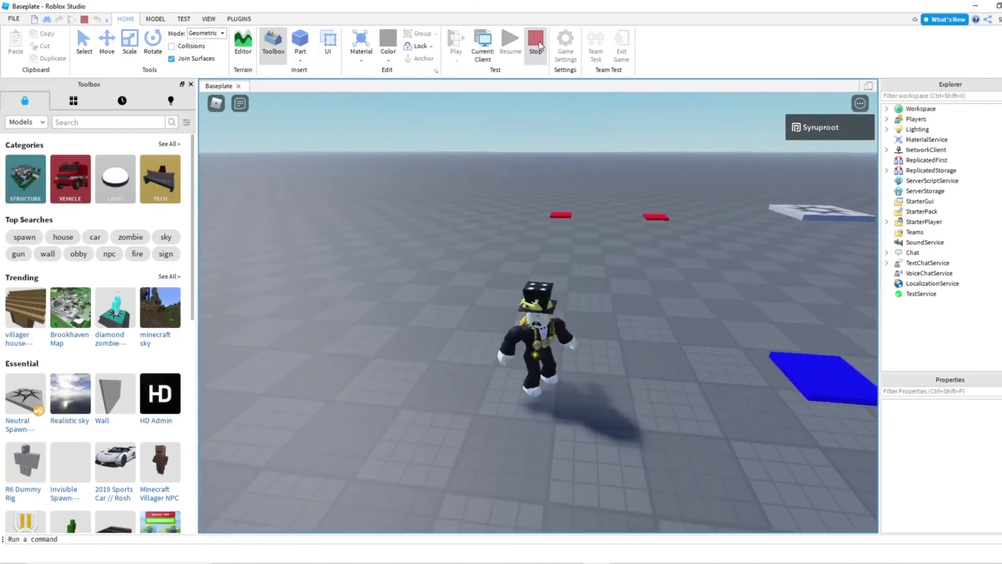
pyautogui.press('w')
pyautogui.press('s')
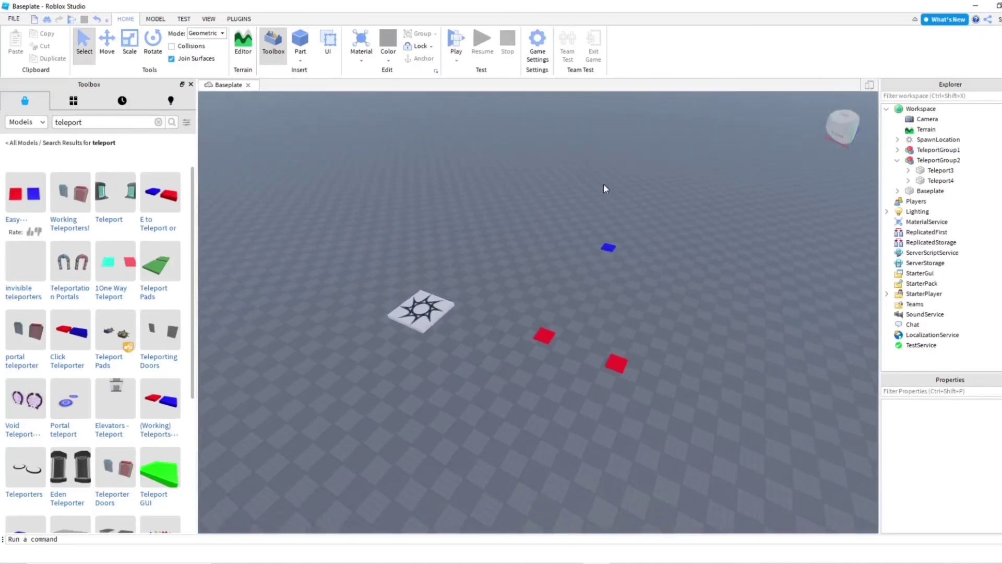
pyautogui.moveTo(643, 216); pyautogui.dragTo(643, 216, button='right')
pyautogui.press('w')
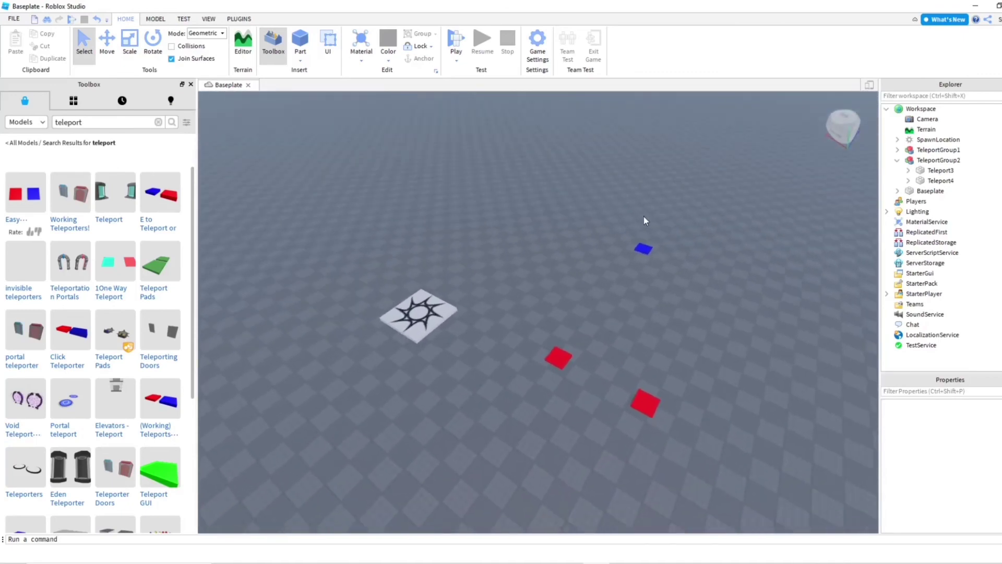